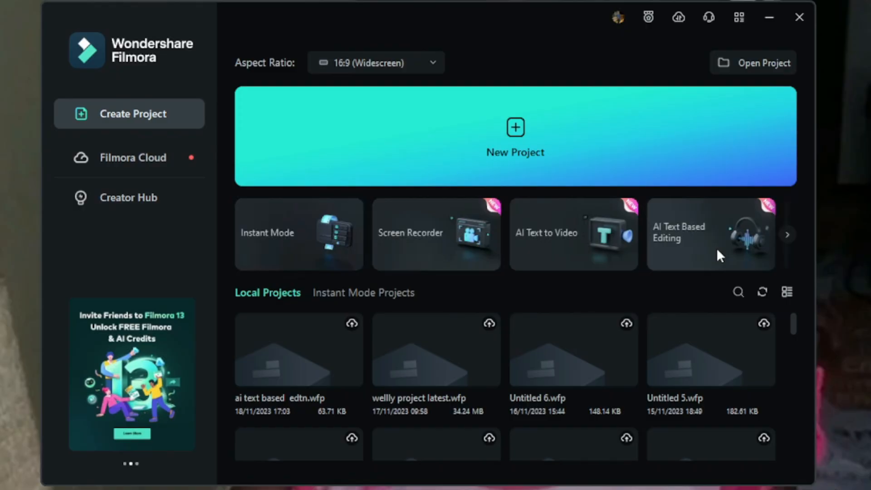
- Start AI Text Based Editing with the wewe video from the BIG DEAL folder
click(717, 251)
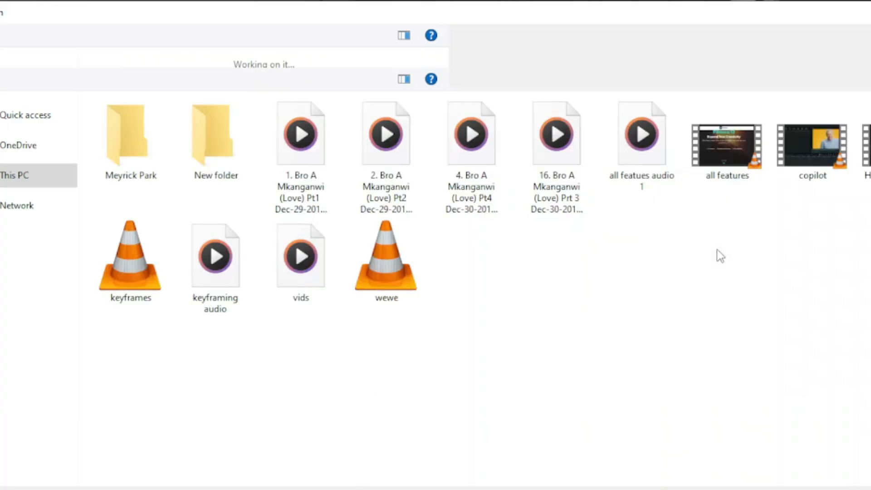
click(399, 248)
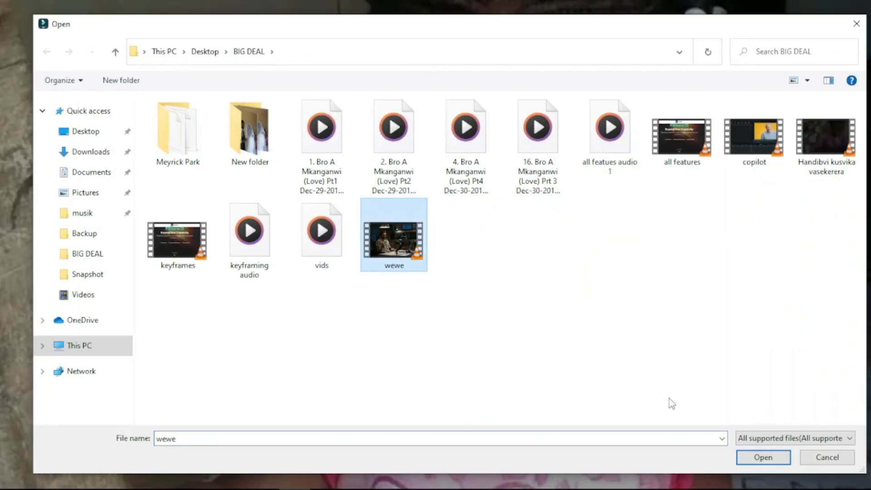
click(762, 458)
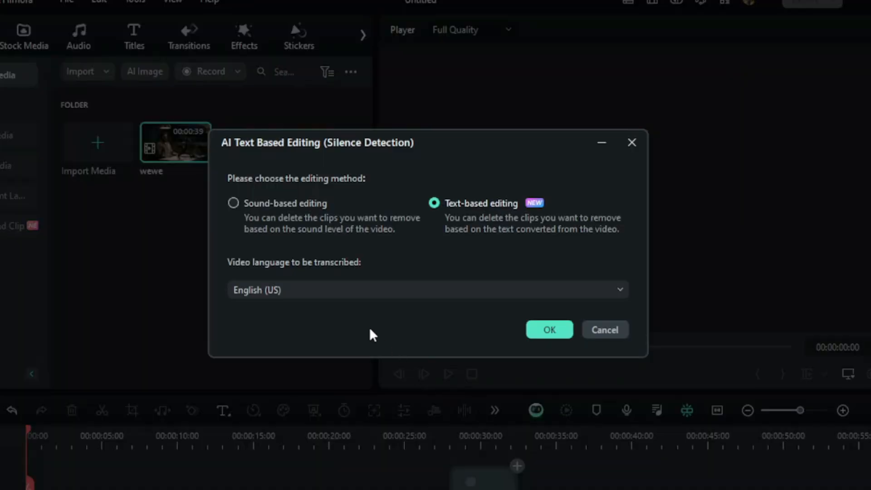
- Set the transcription language to English (UK) and transcribe the video for text-based editing
click(320, 290)
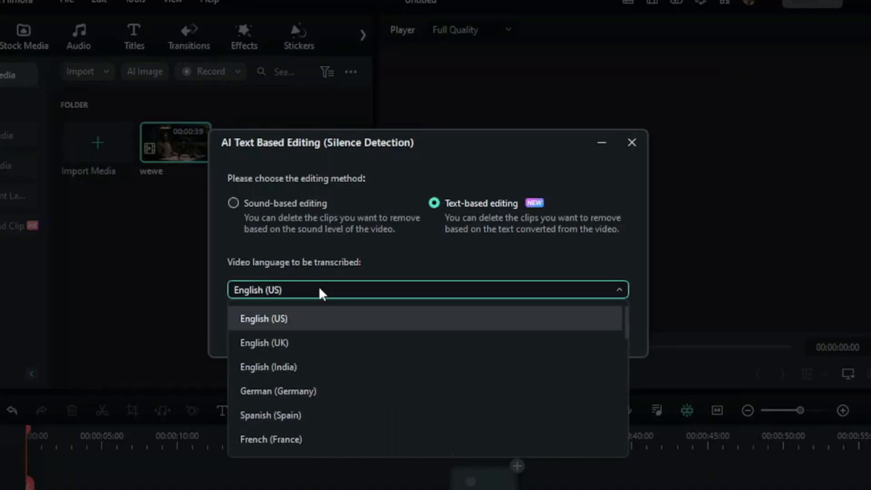
drag(626, 323, 594, 311)
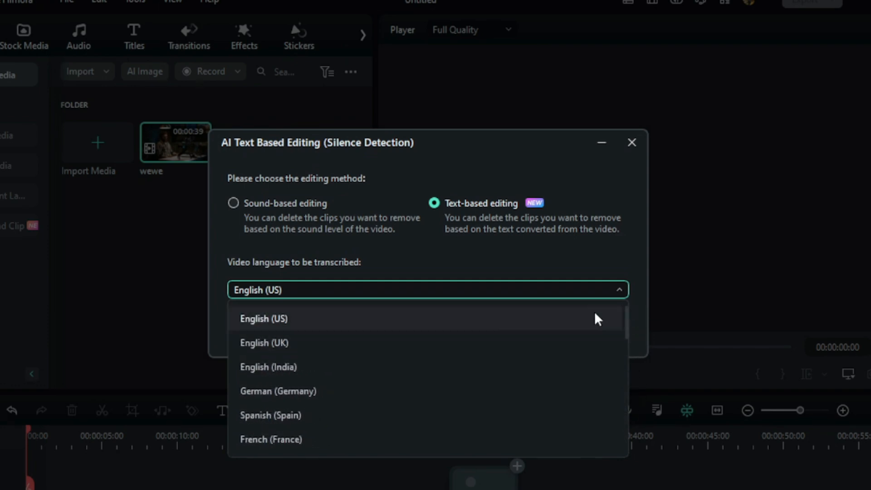
click(300, 345)
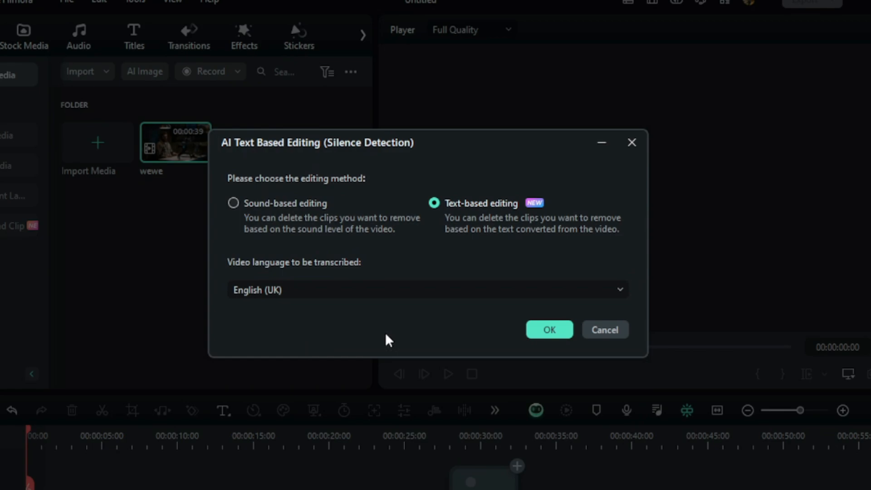
click(536, 330)
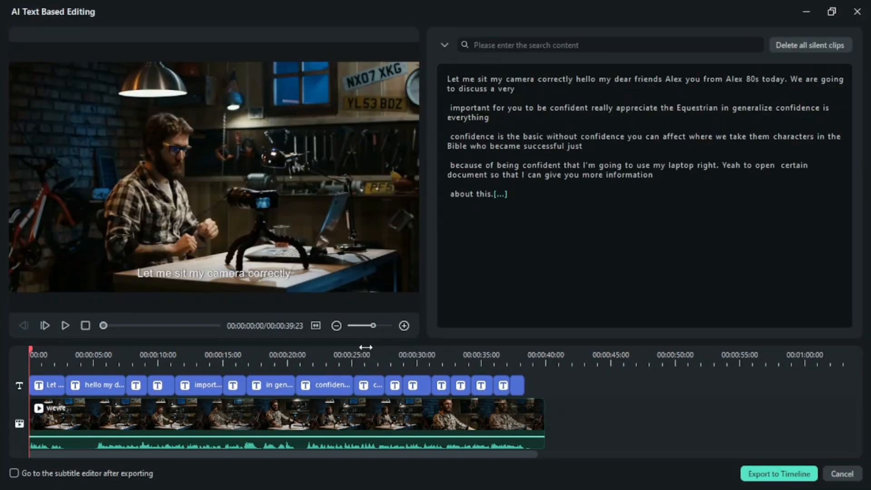
- Delete the passage from "you to be confident" to "confidence is everything" in the transcript's second paragraph
drag(369, 326, 388, 325)
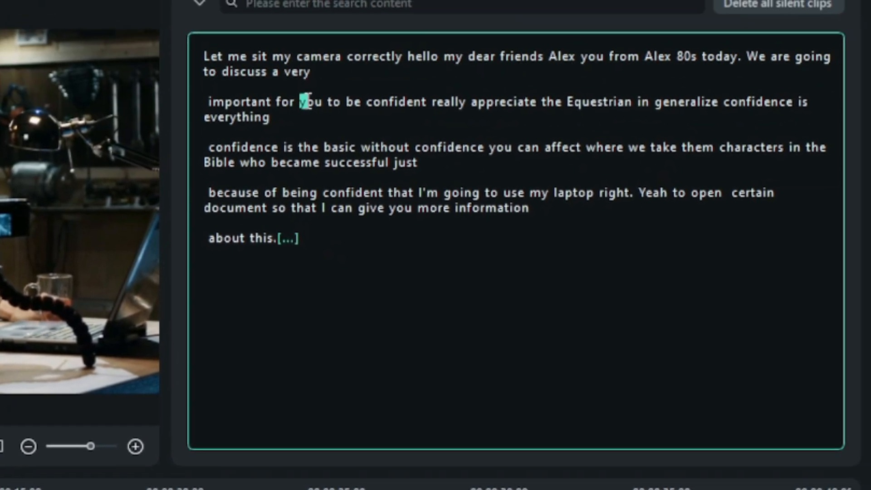
drag(308, 99, 355, 119)
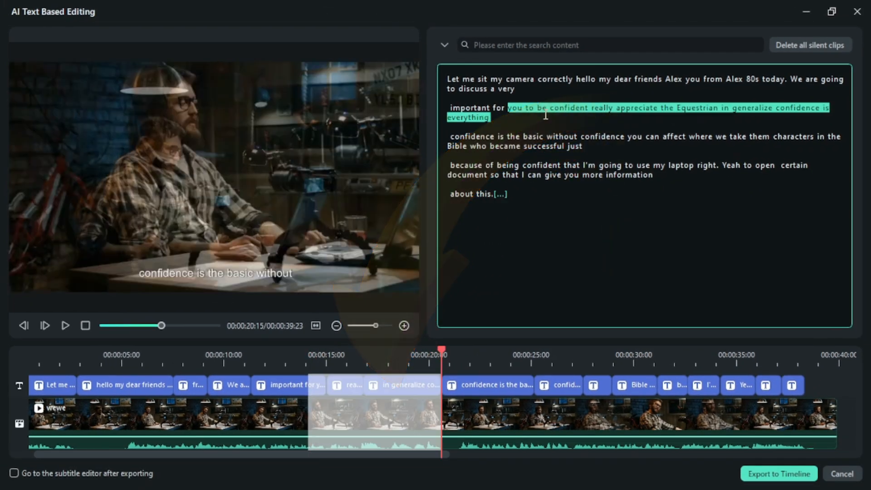
right_click(544, 110)
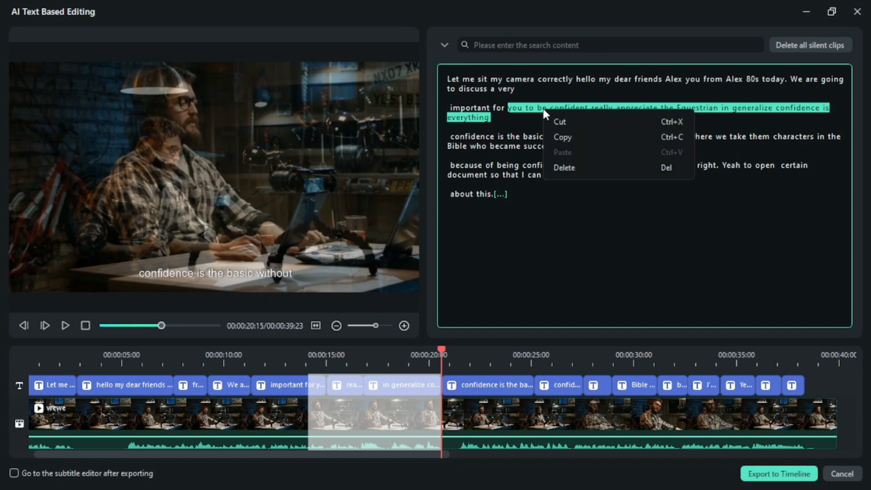
click(565, 167)
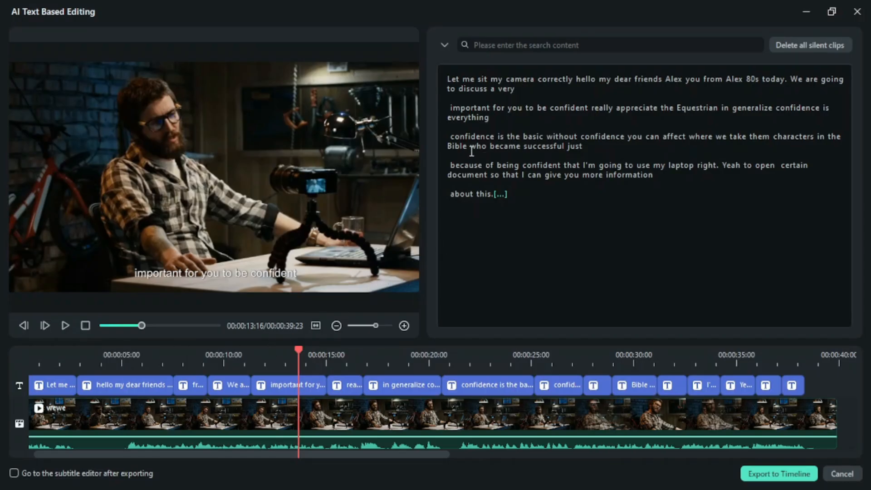
- Duplicate the phrase "confidence is the basic" directly after itself in the transcript and select the pasted clip on the timeline
drag(452, 137, 491, 137)
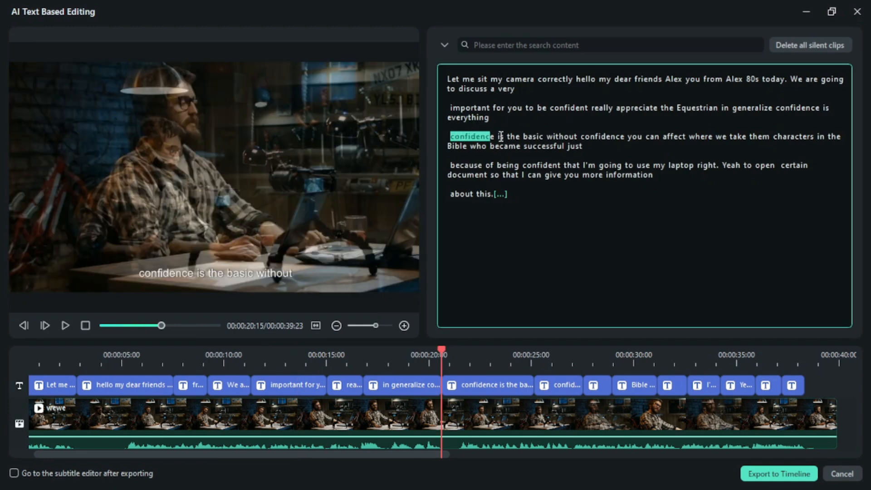
drag(501, 136, 545, 137)
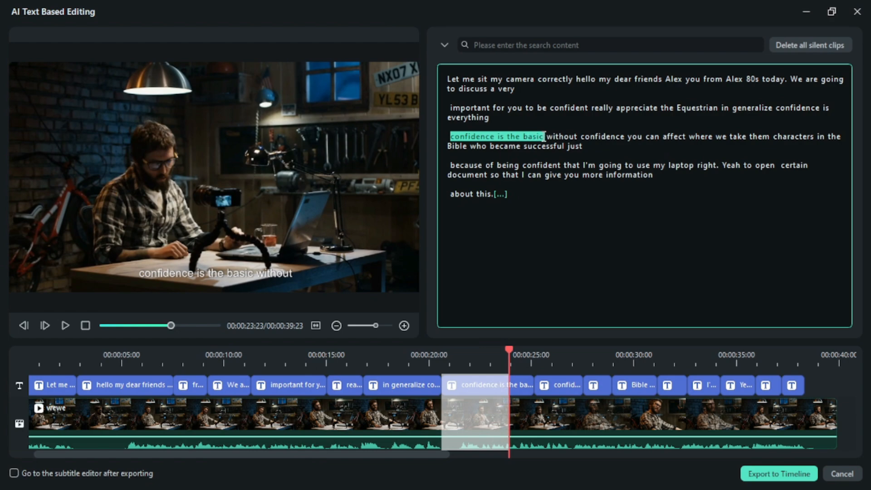
right_click(505, 140)
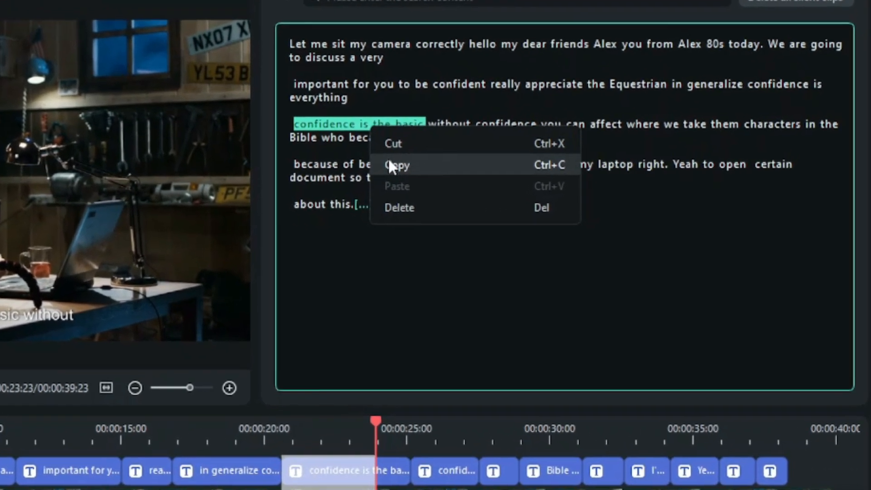
click(519, 164)
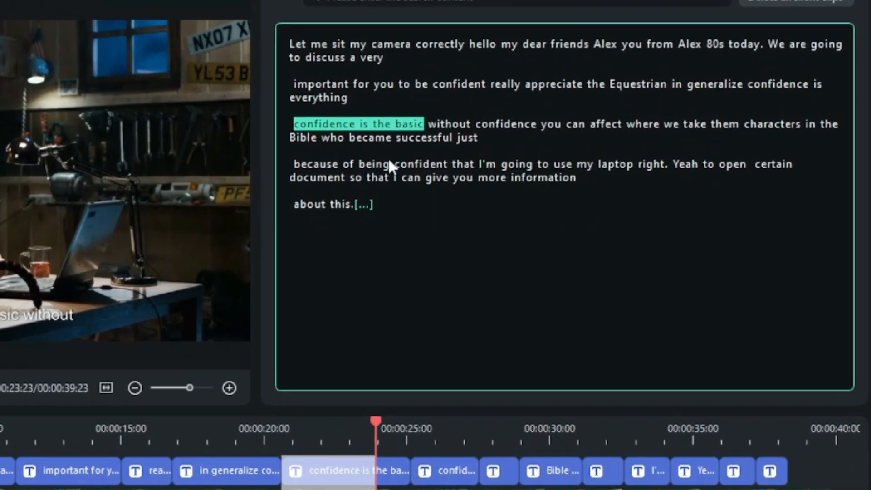
click(427, 124)
right_click(426, 123)
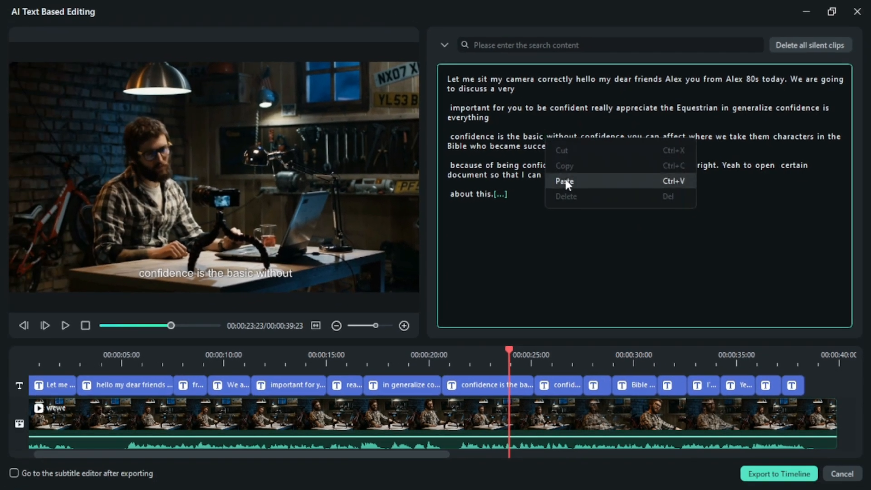
click(565, 181)
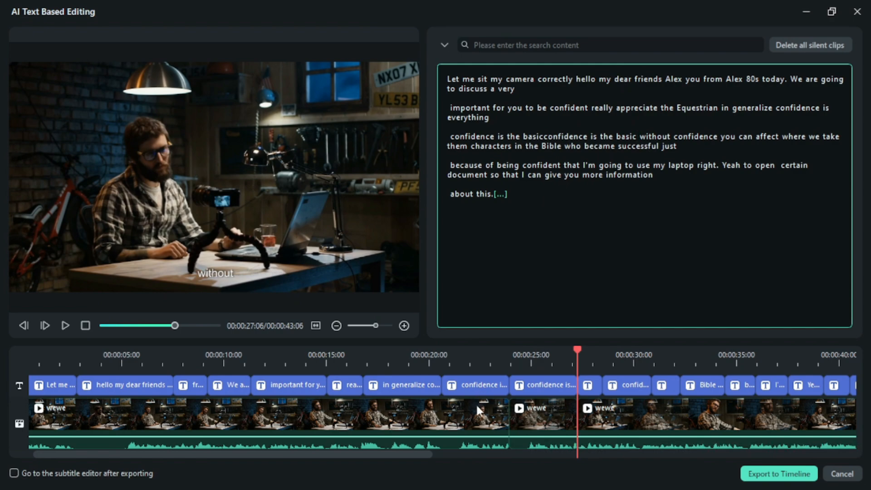
click(532, 415)
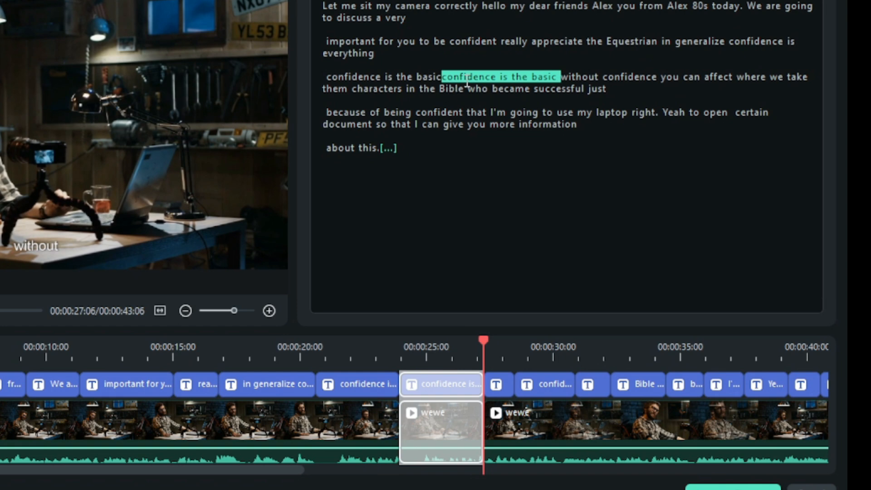
- Paste the copied phrase "confidence is the basic" at the end of the transcript, after "about this."
click(406, 154)
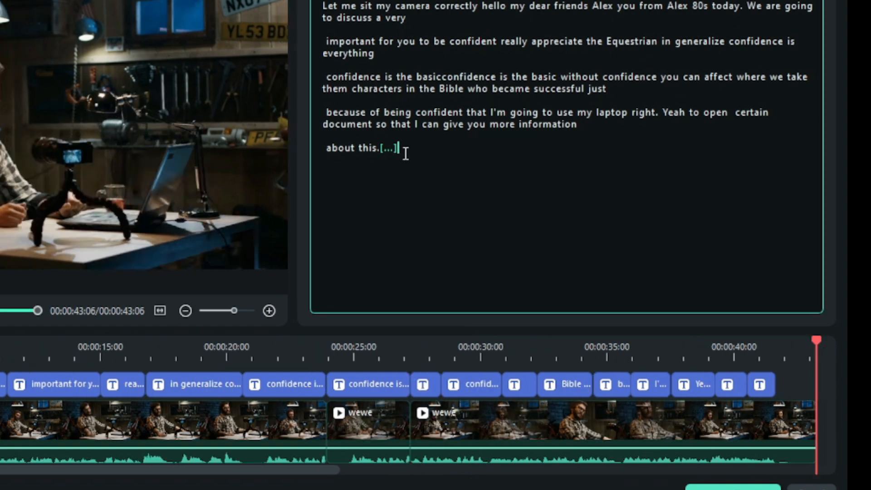
right_click(406, 153)
click(429, 206)
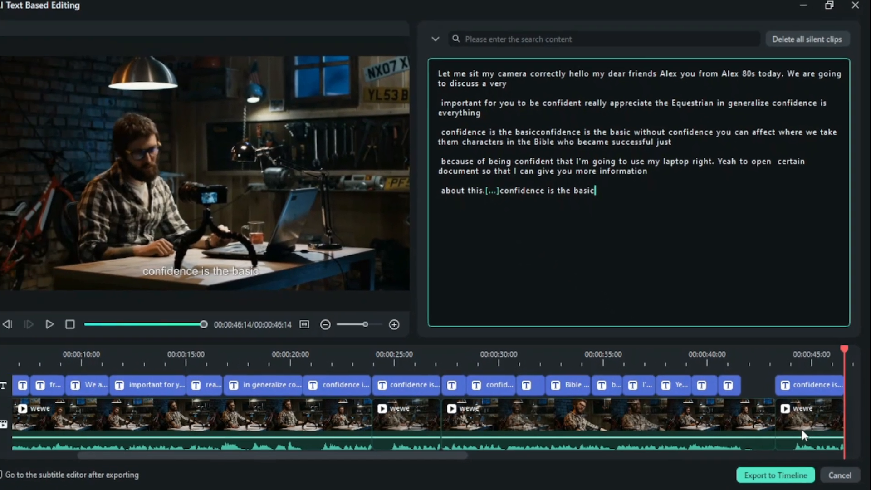
click(788, 426)
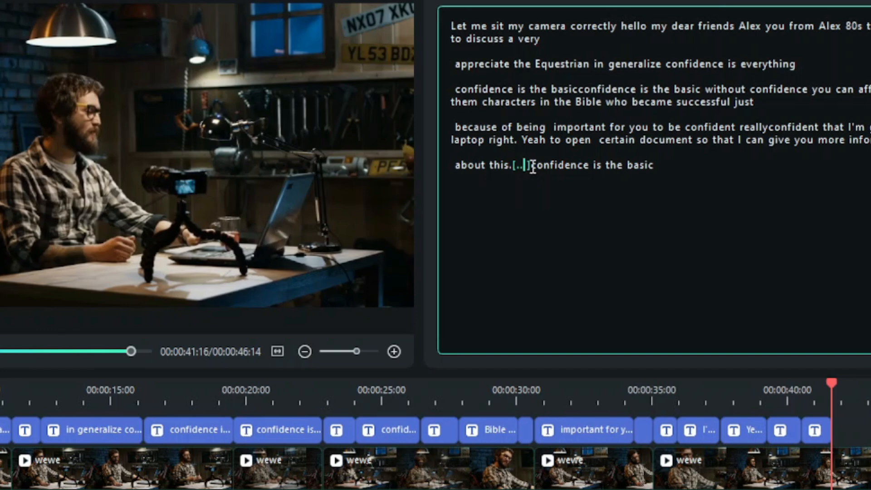
- Select the silence marker after "about this." to inspect it, and delete all silent clips from the video
click(521, 166)
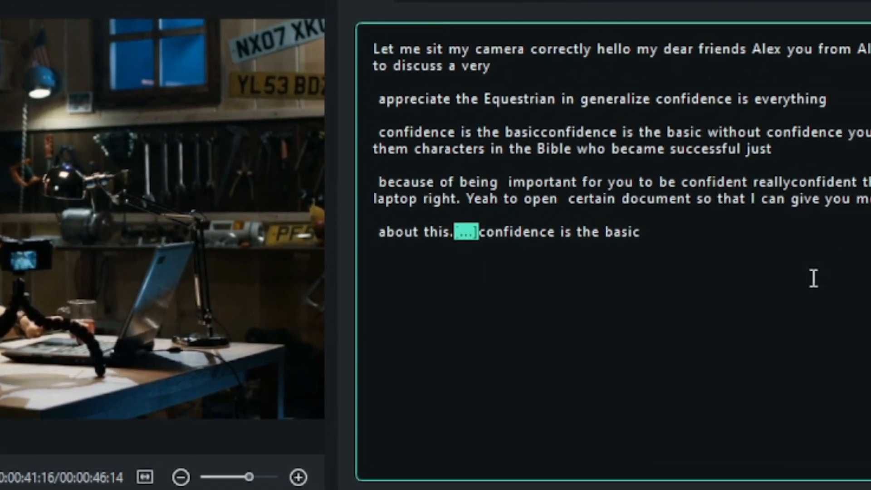
click(790, 277)
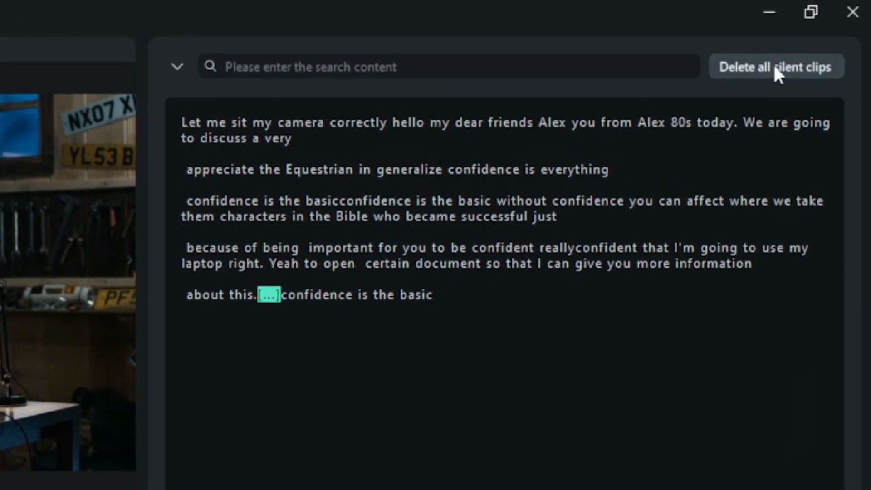
click(816, 50)
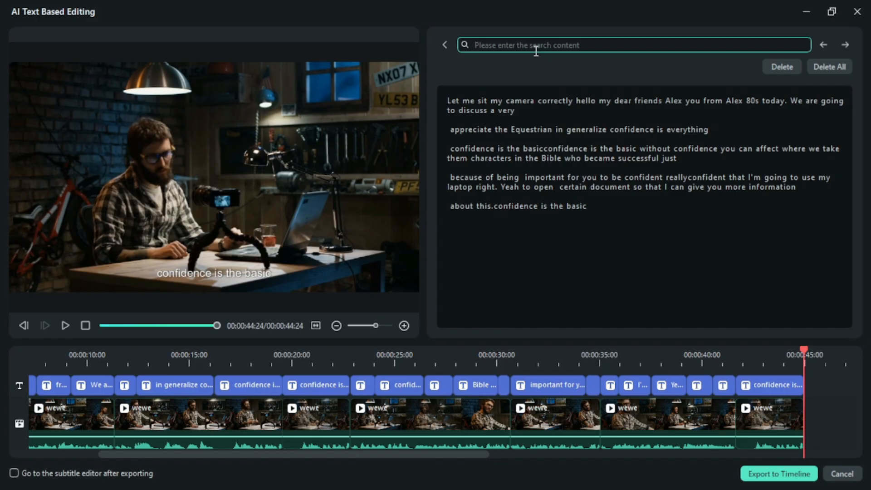
- Search the transcript for "confi"
text(co)
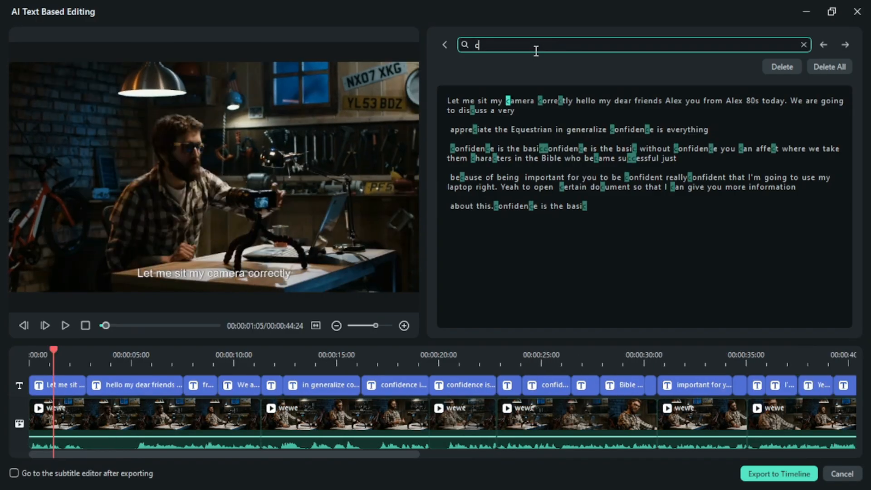
text(nfi)
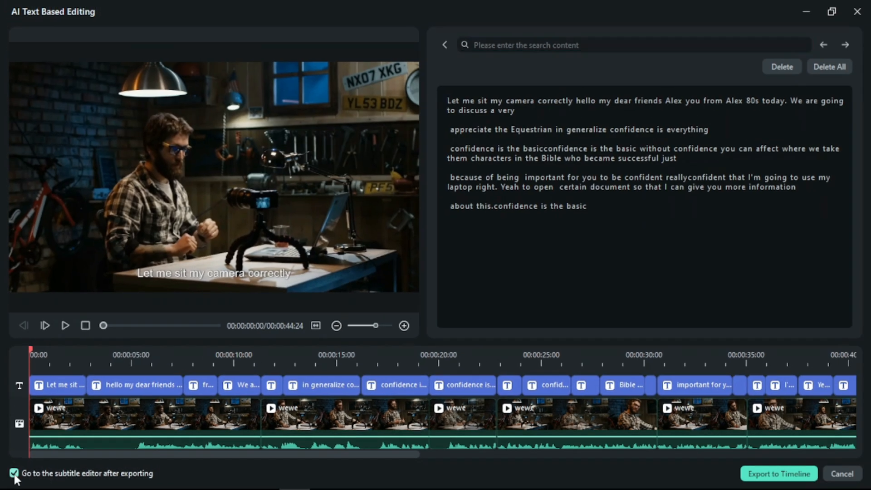
- Export the text-based edit to the main timeline and scrub through the resulting rough cut
click(772, 474)
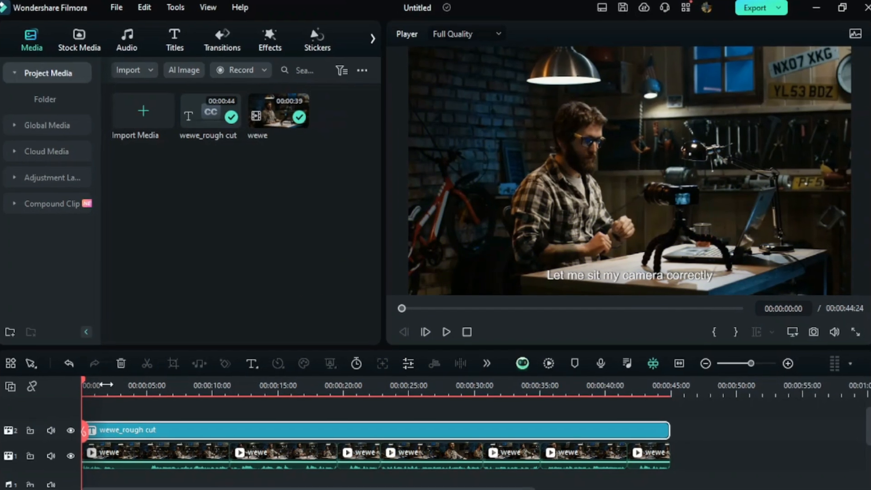
click(164, 397)
drag(165, 396, 684, 466)
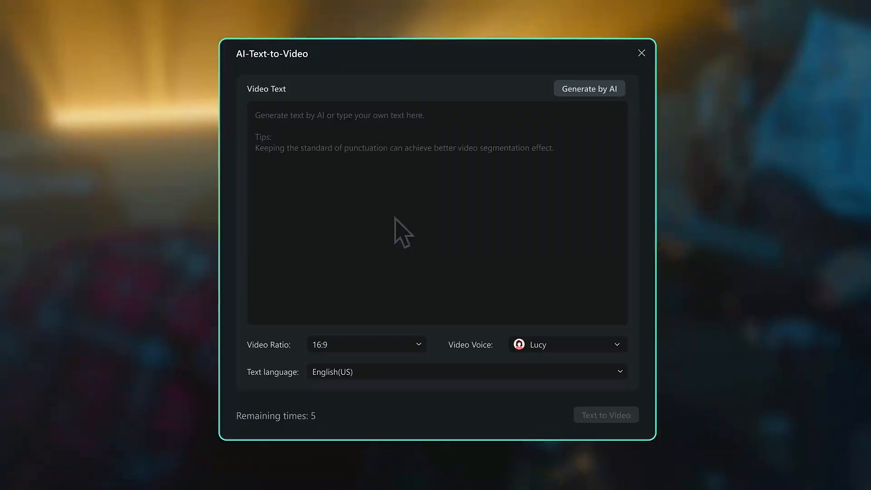
- Enter the music festival script, from "At this festival, notes and passion intertwine" through "Are you ready?", and generate a video from it
click(259, 140)
text(At this festival, notes and passion intertwine to)
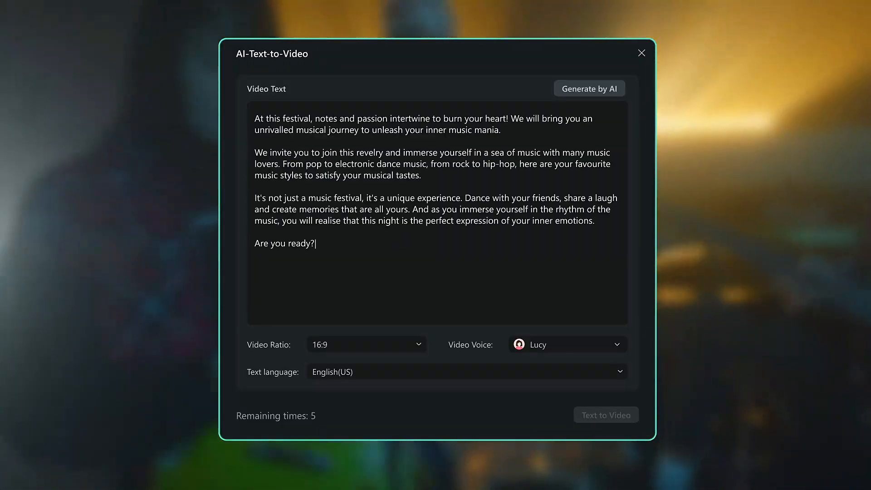
text(.)
key(Return)
key(Return)
text(Are you ready? Join us as we let the music ignite our hearts!)
click(608, 418)
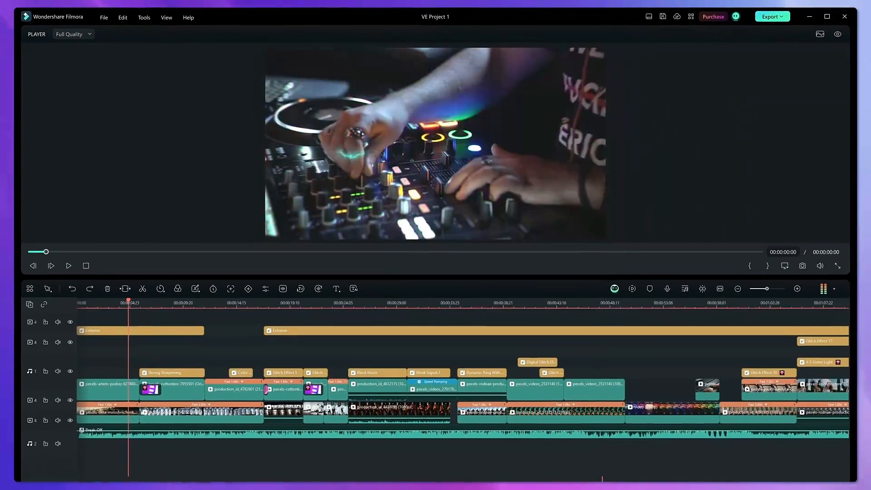